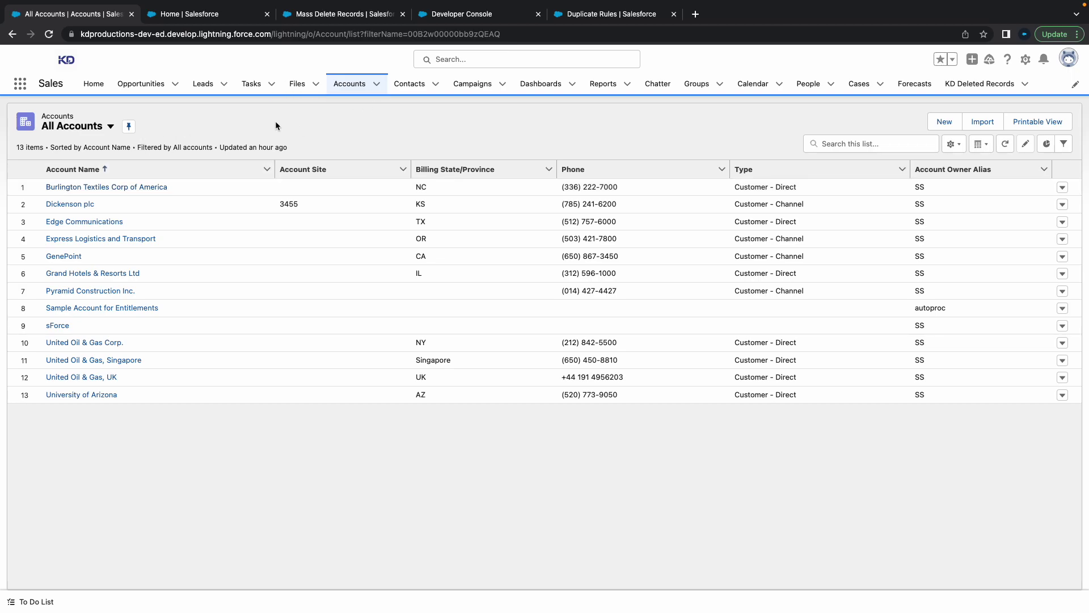
# - Open the Burlington Textiles Corp of America account and show its Details
pyautogui.click(120, 191)
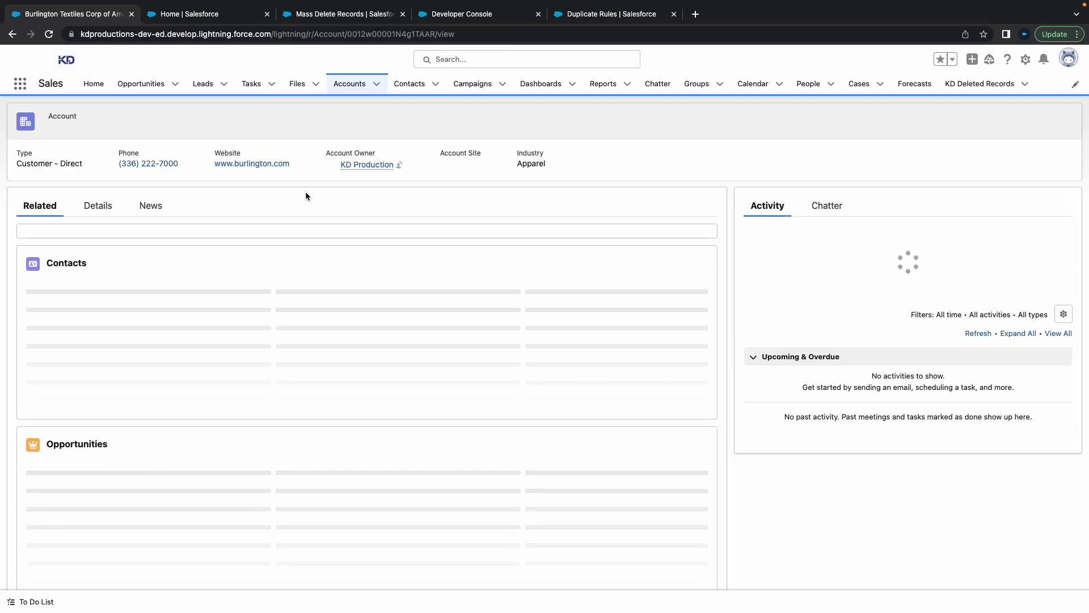
pyautogui.click(95, 209)
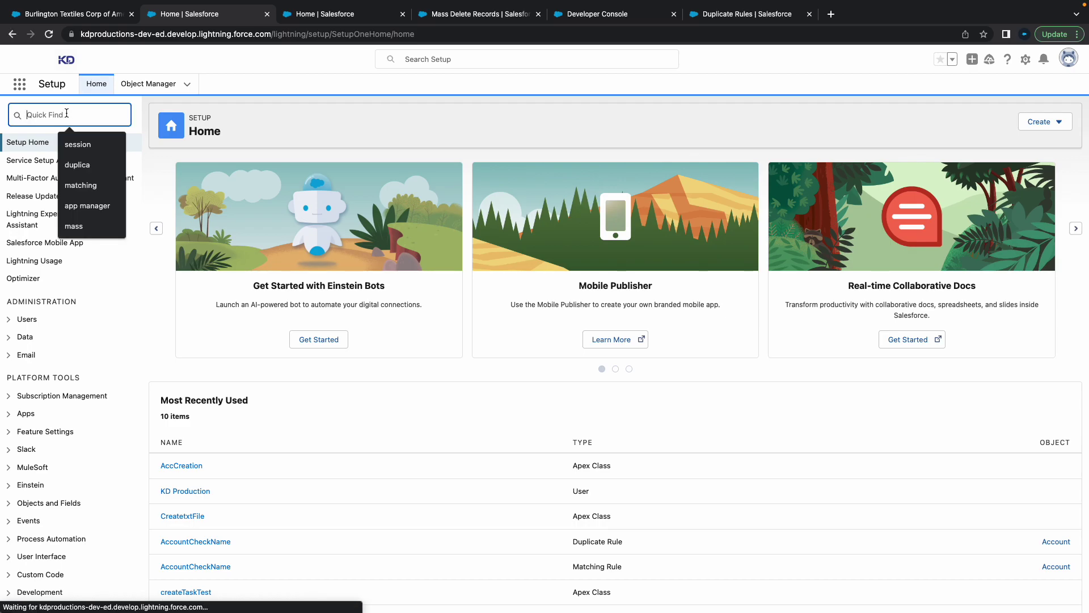
# - Review the org's Users and Profiles lists via a 'user' Quick Find search, ending in Object Manager
pyautogui.write('user')
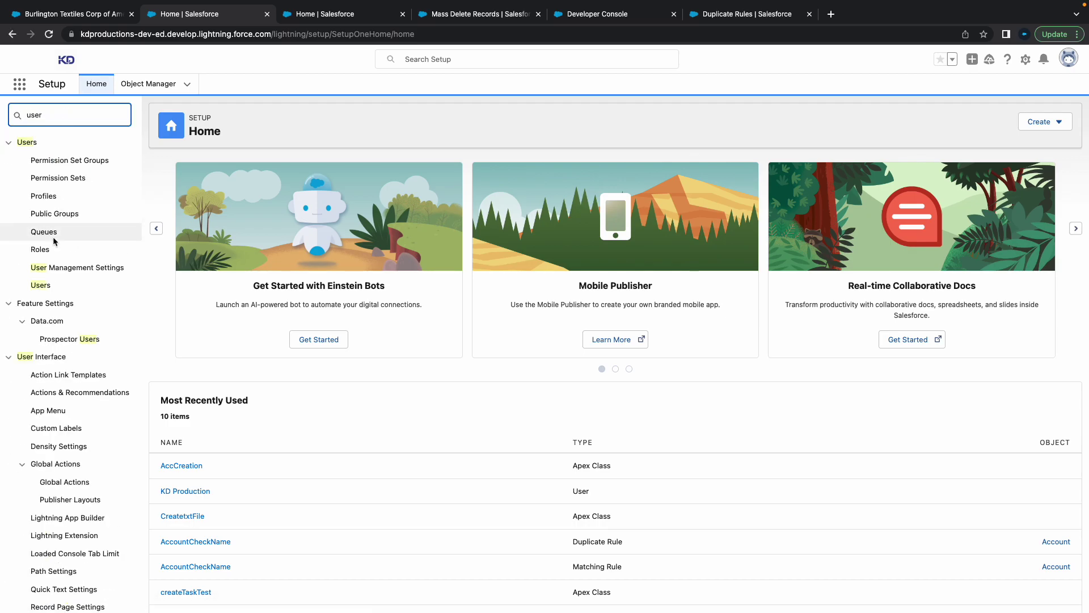
pyautogui.click(40, 285)
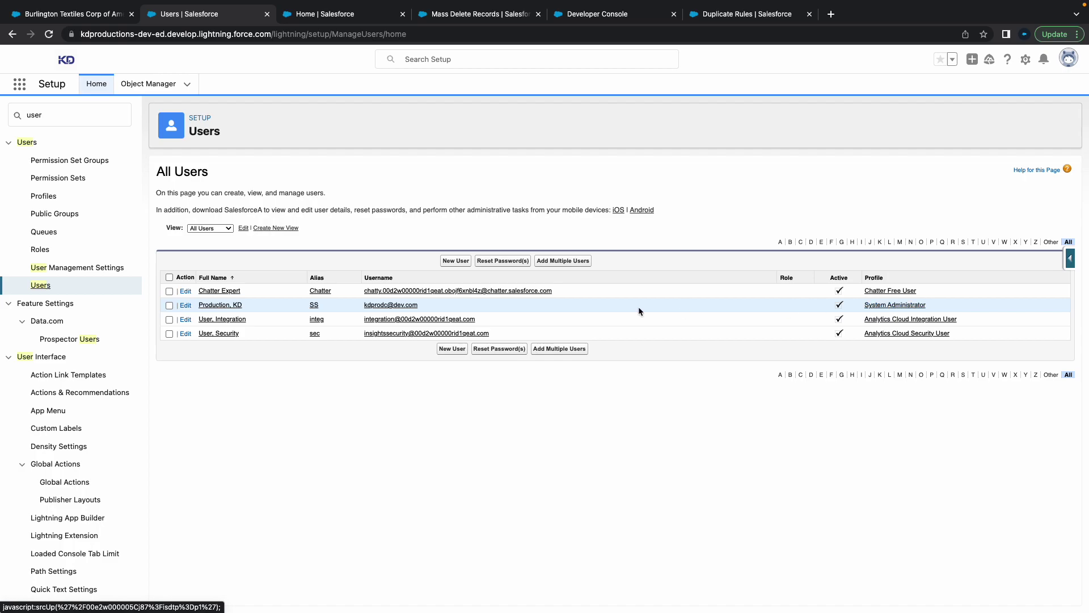
pyautogui.click(44, 196)
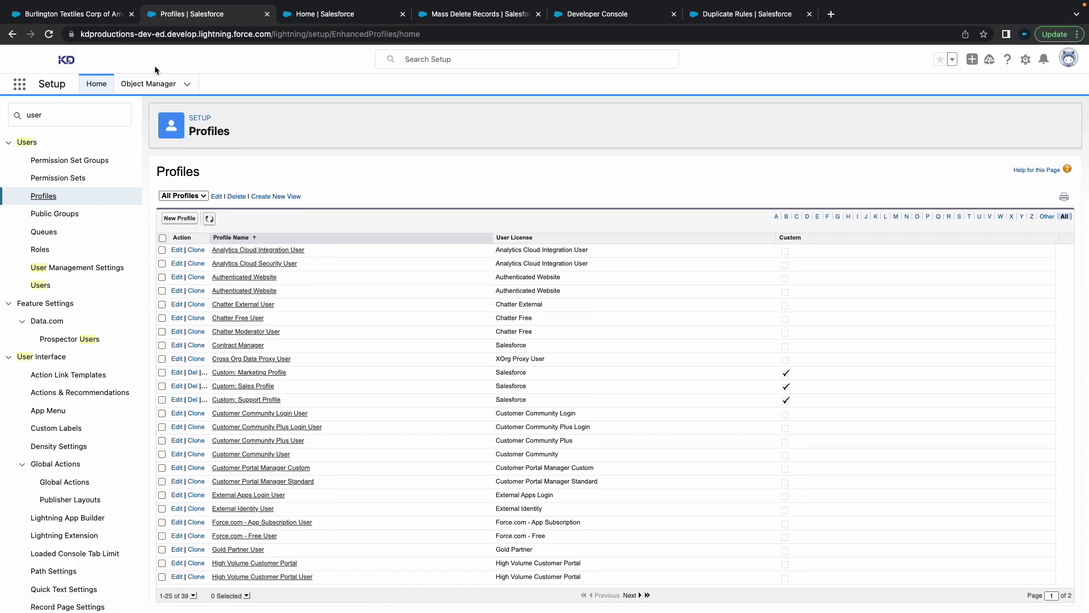
pyautogui.click(145, 84)
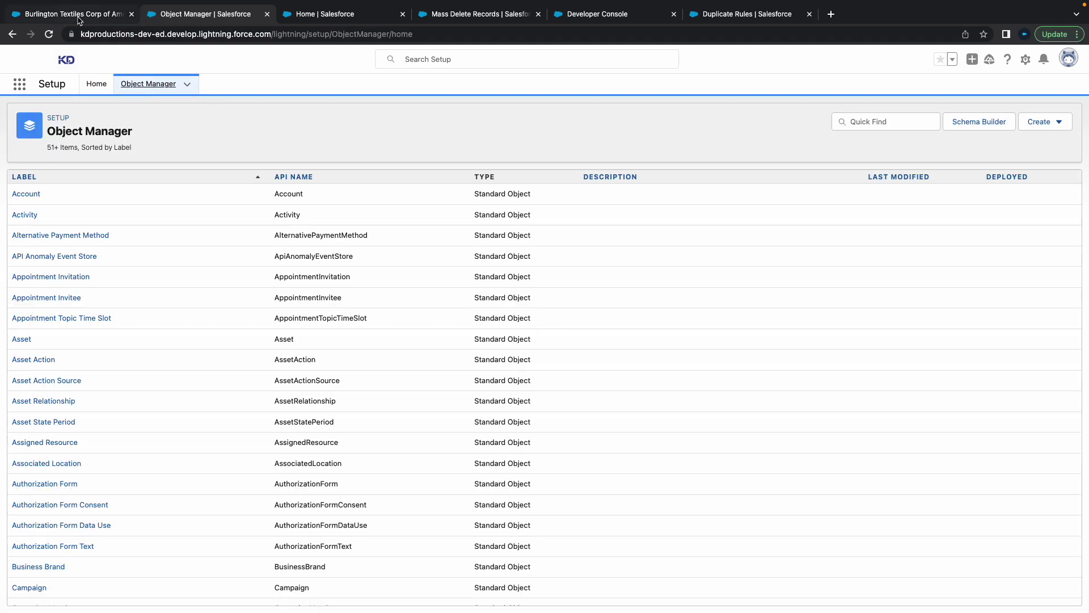
# - Open the Account object's Fields & Relationships list in Object Manager
pyautogui.click(79, 19)
pyautogui.click(219, 20)
pyautogui.click(900, 123)
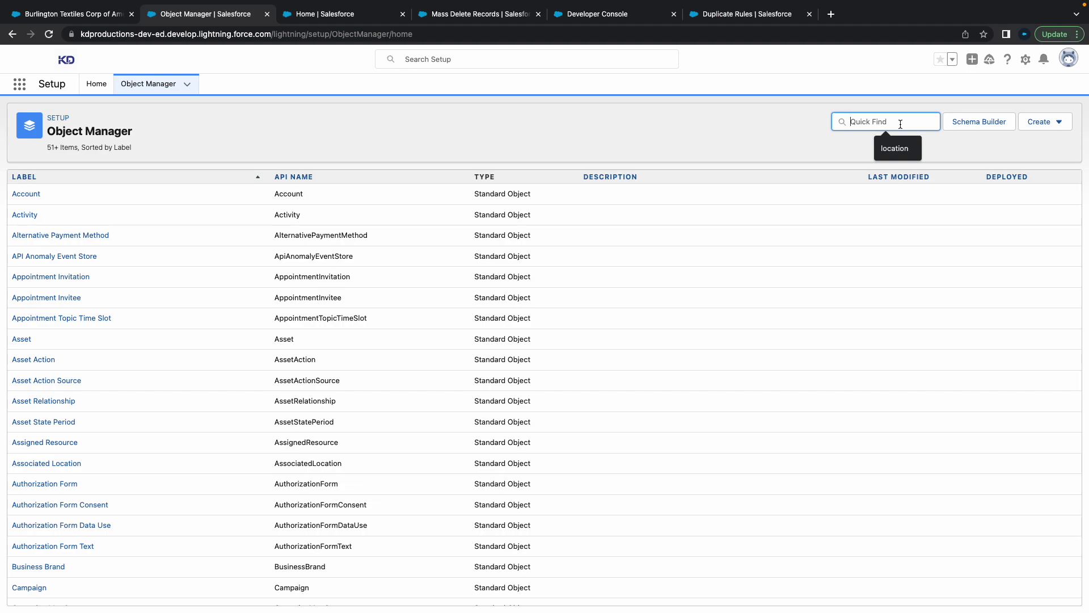
pyautogui.click(26, 193)
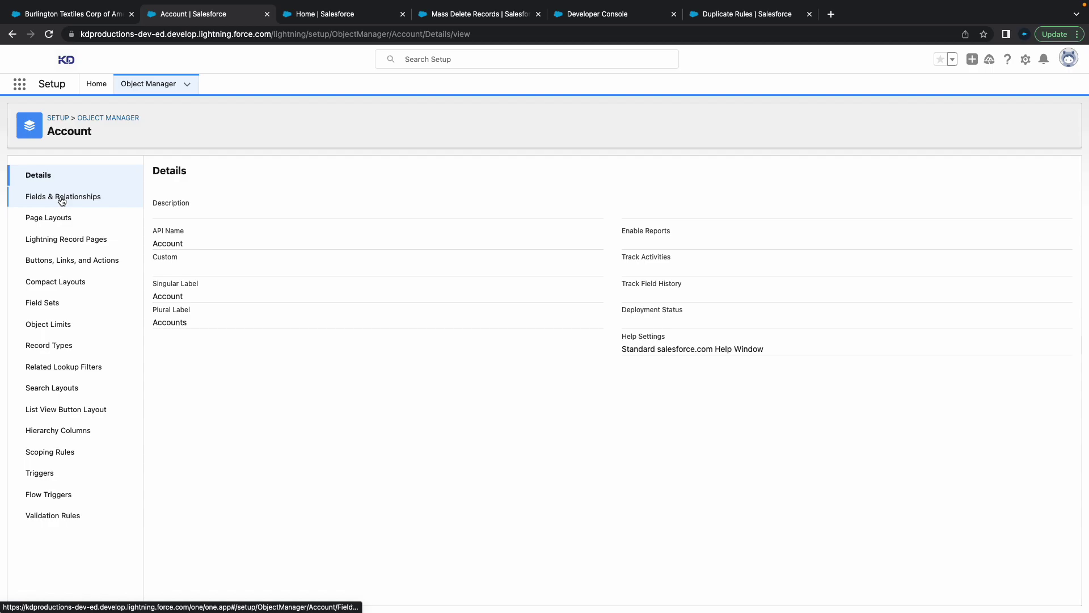
pyautogui.click(61, 198)
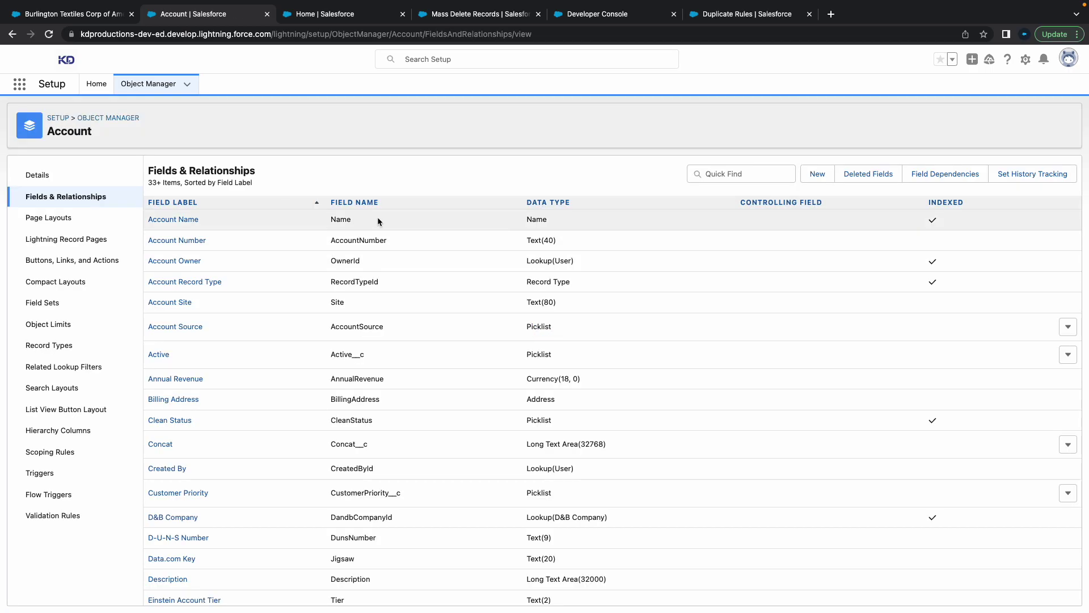
pyautogui.scroll(-10, 459, 218)
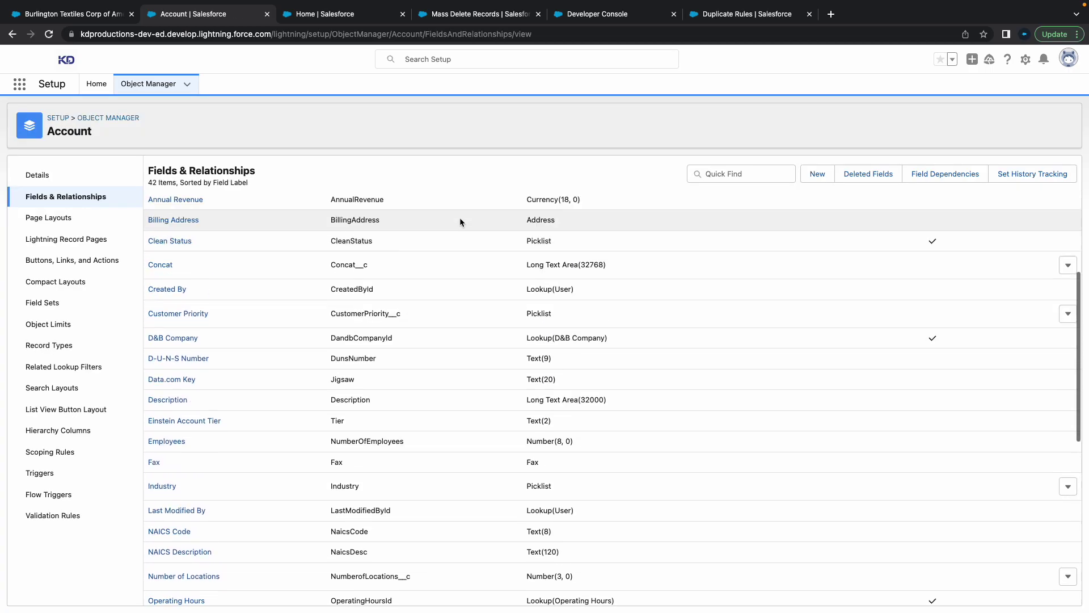
pyautogui.scroll(5, 460, 218)
# - Check the Burlington Textiles record shows Rating as Warm, then return to the fields list
pyautogui.click(85, 14)
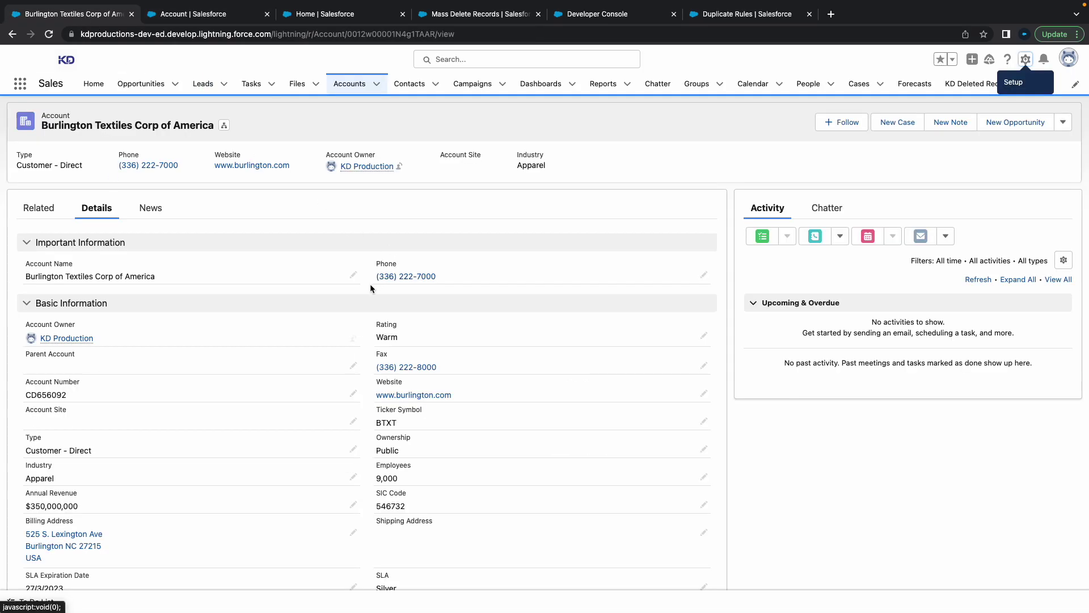
pyautogui.scroll(-1, 369, 284)
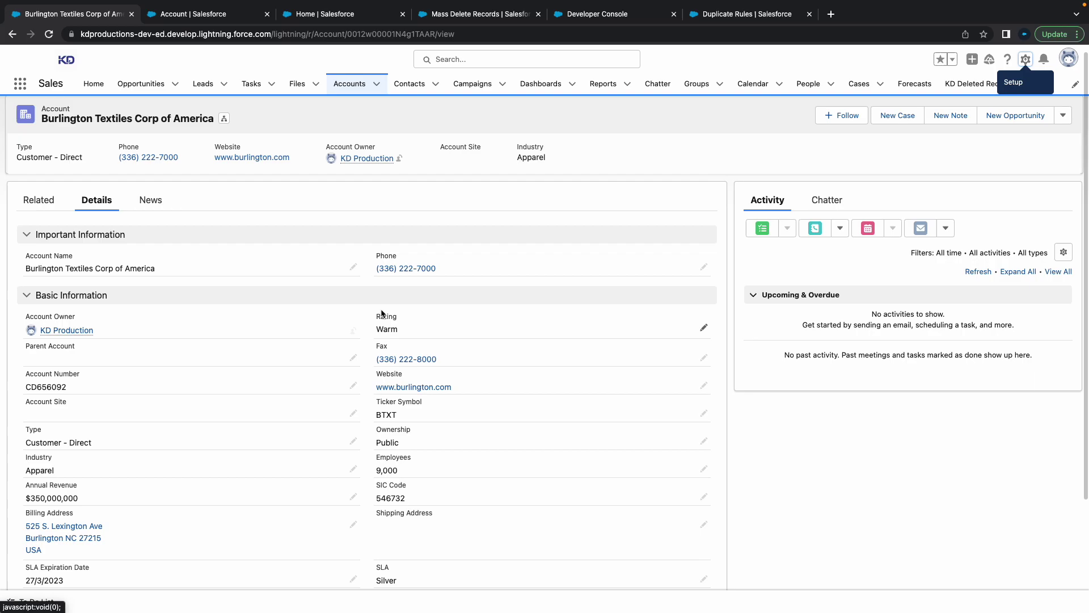
pyautogui.moveTo(399, 319); pyautogui.dragTo(367, 318)
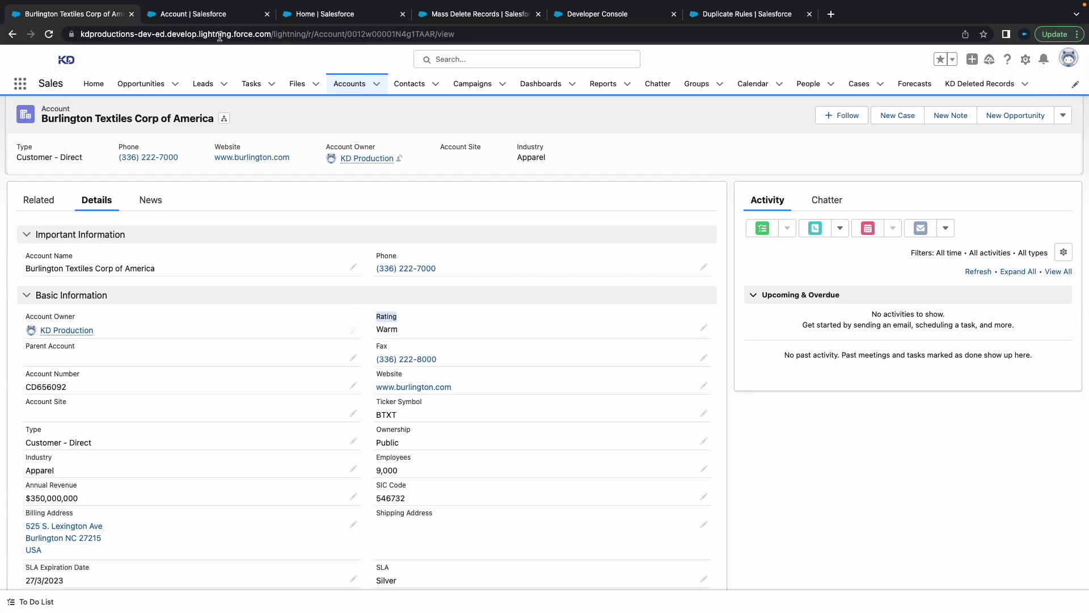
pyautogui.click(211, 17)
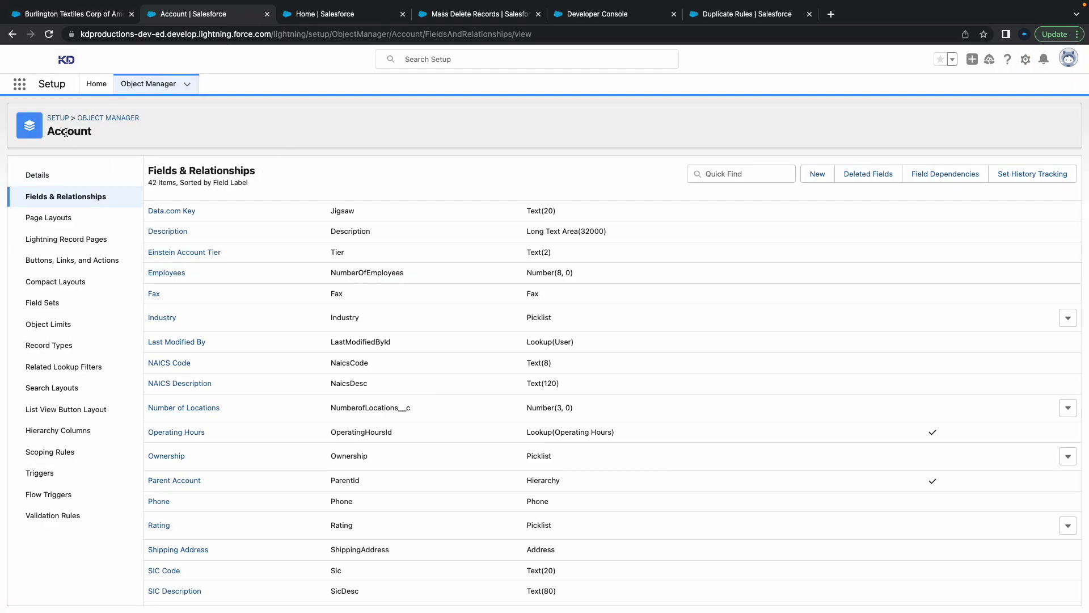
# - Filter the Account fields by 'rati' and open the Rating field
pyautogui.click(718, 169)
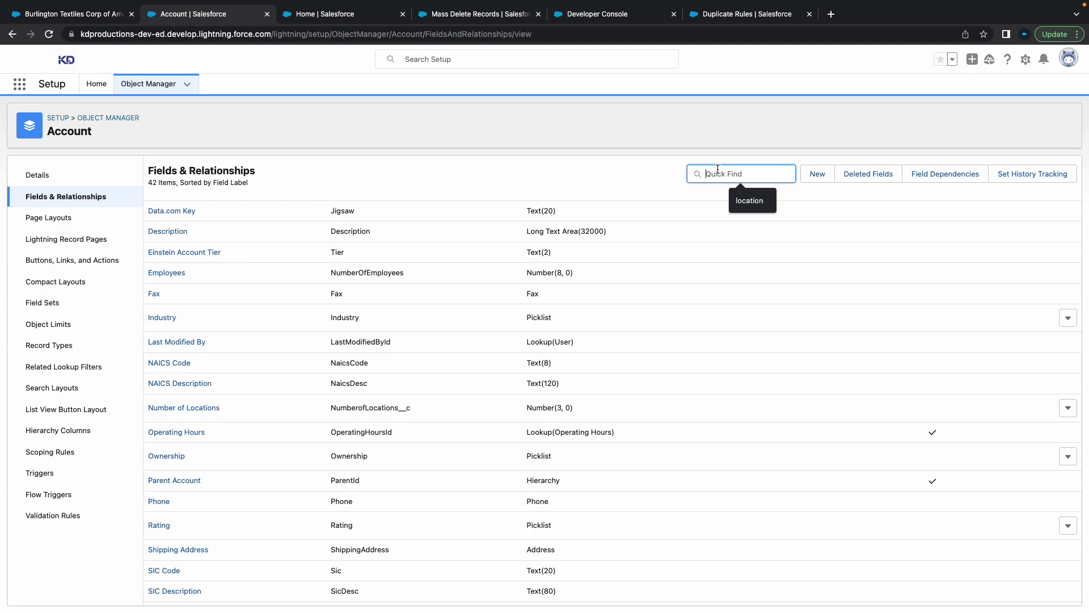
pyautogui.write('rating')
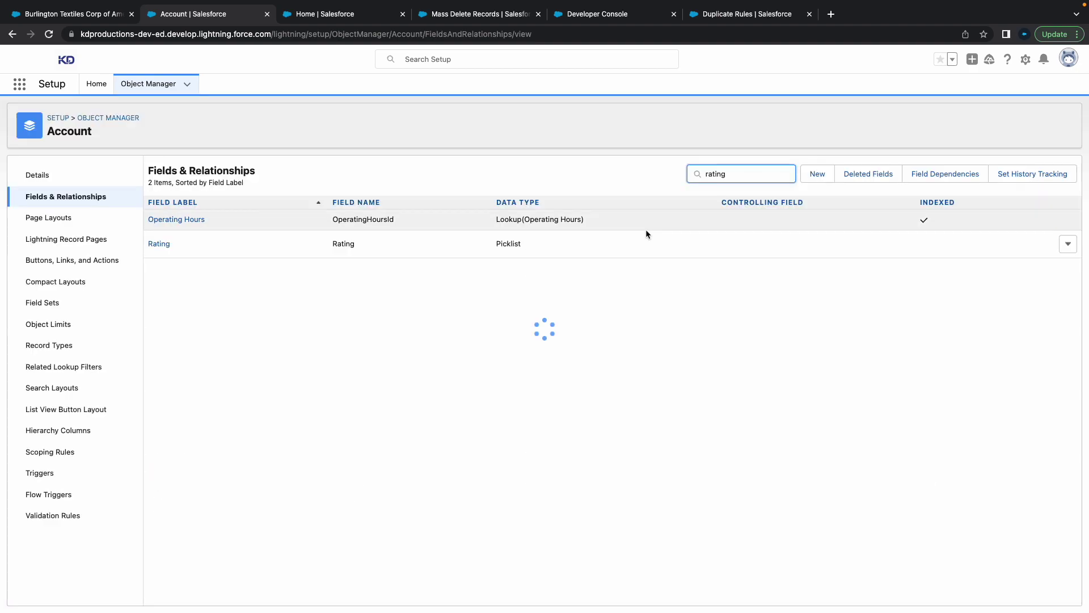
pyautogui.click(160, 244)
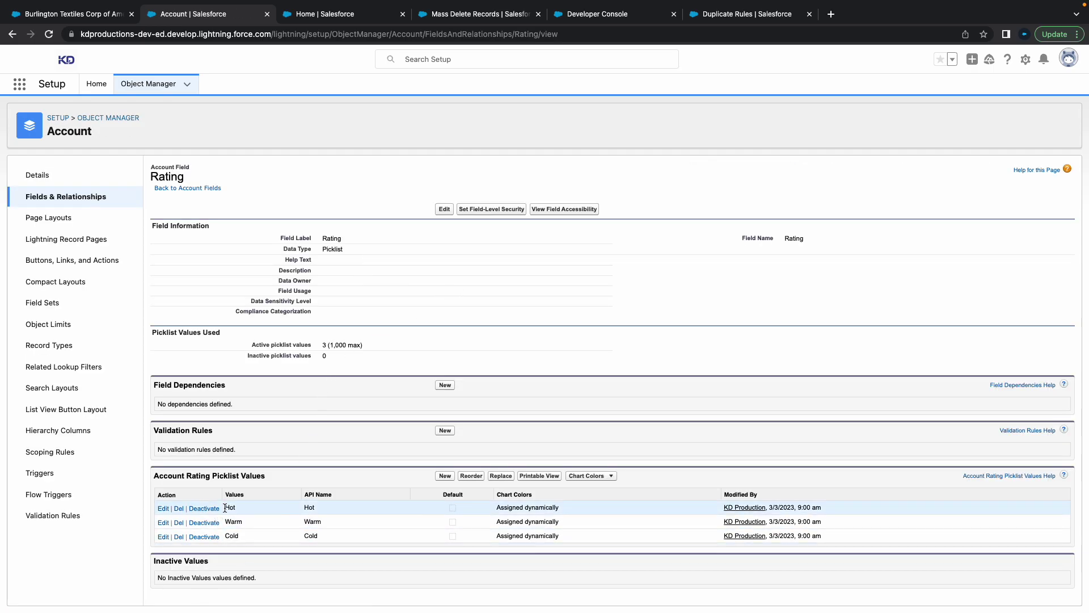
# - Confirm Rating is inline-editable on the account without saving, then open Rating's field-level security
pyautogui.click(56, 14)
pyautogui.click(704, 329)
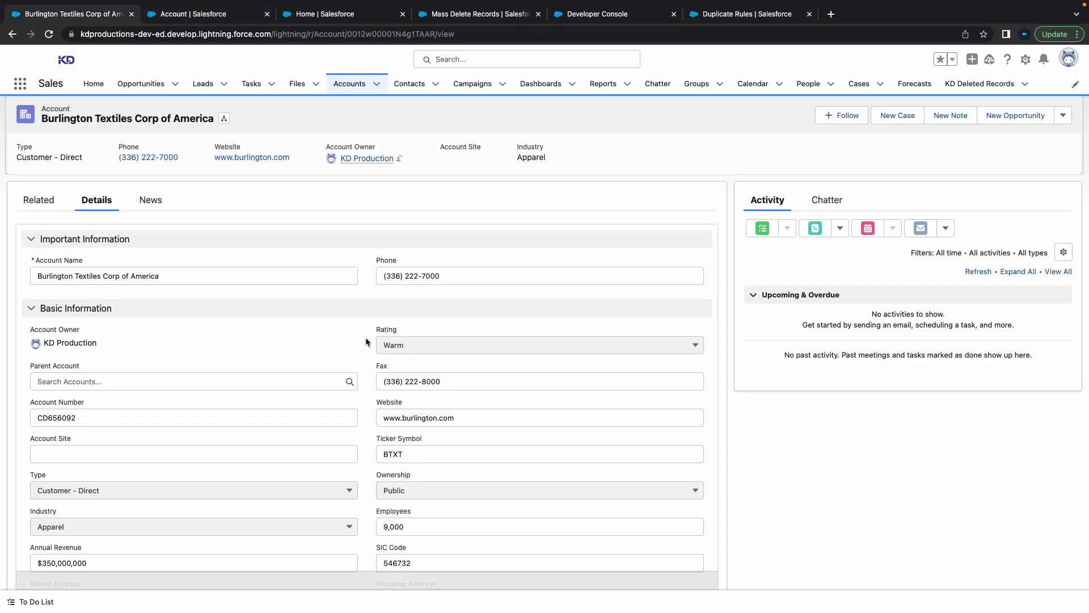
pyautogui.click(417, 346)
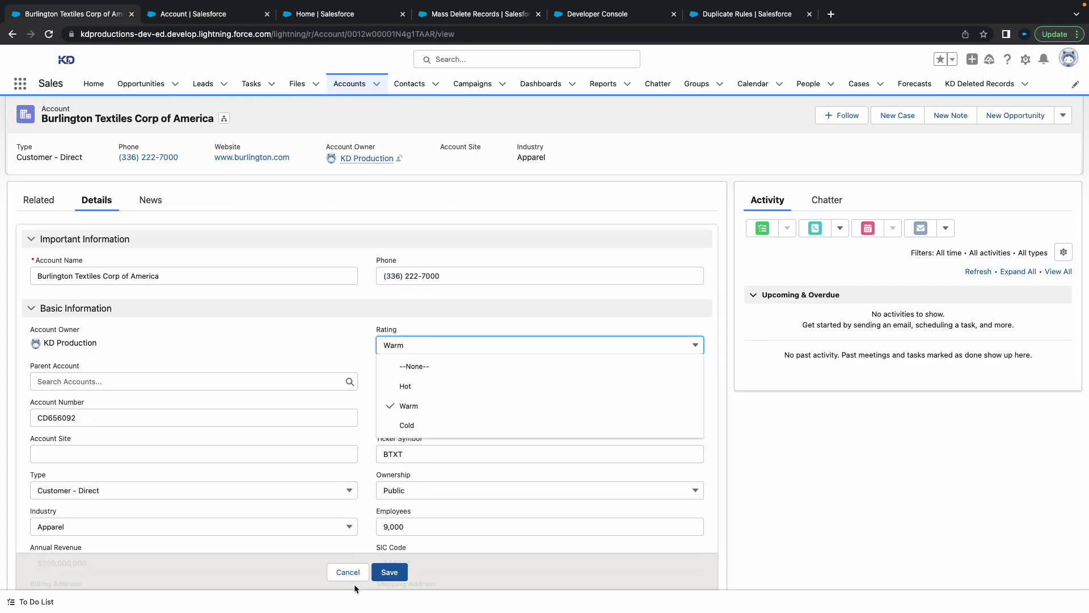
pyautogui.click(349, 570)
pyautogui.click(211, 14)
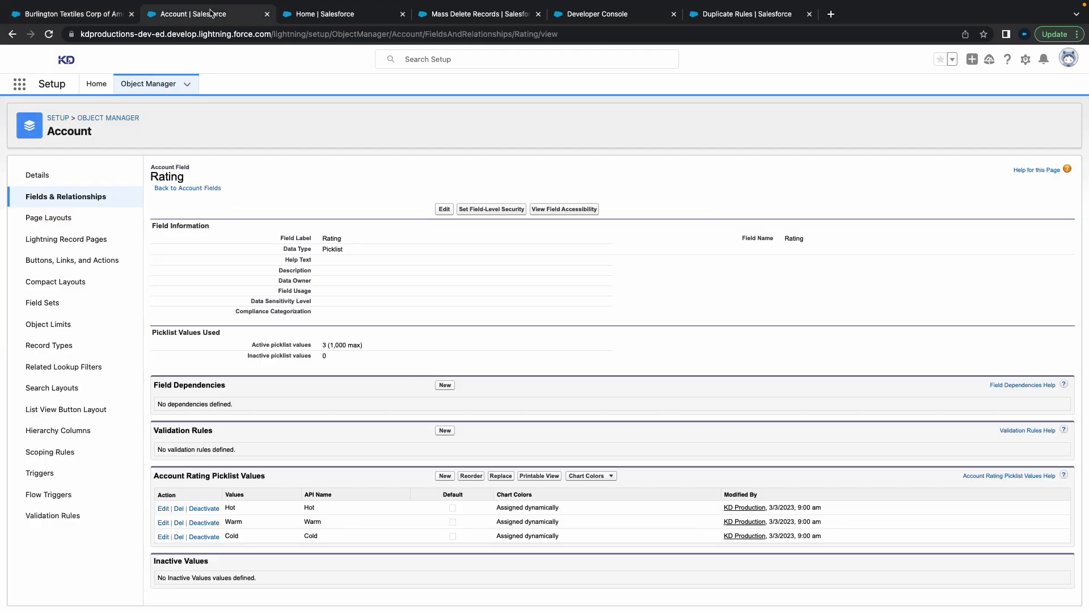
pyautogui.click(491, 210)
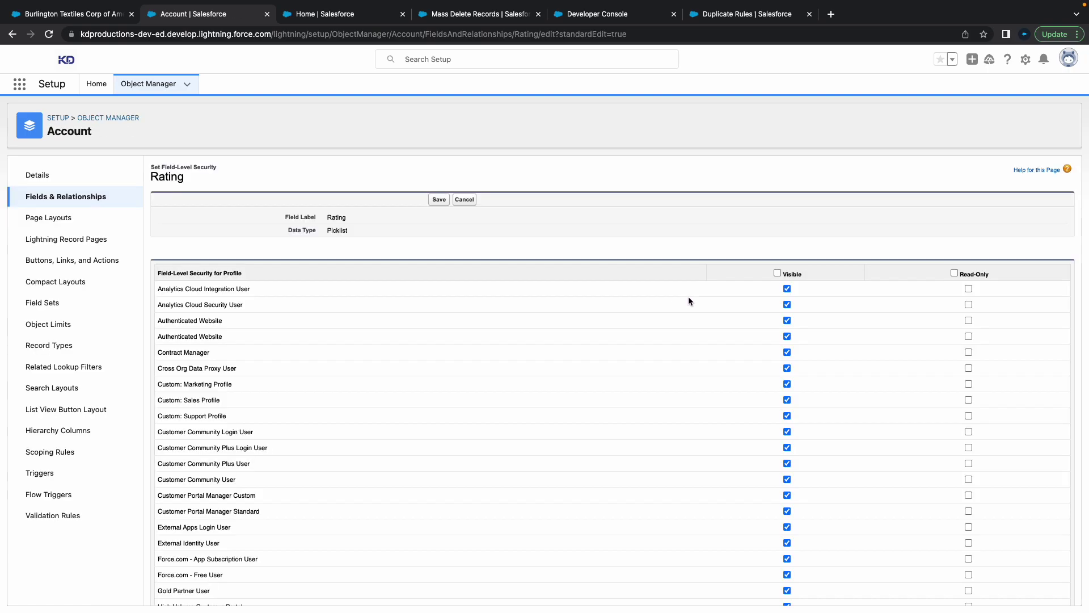
# - Tick the Read-Only header box so Rating is read-only for all profiles, and save
pyautogui.click(954, 273)
pyautogui.scroll(-5, 953, 310)
pyautogui.scroll(5, 900, 563)
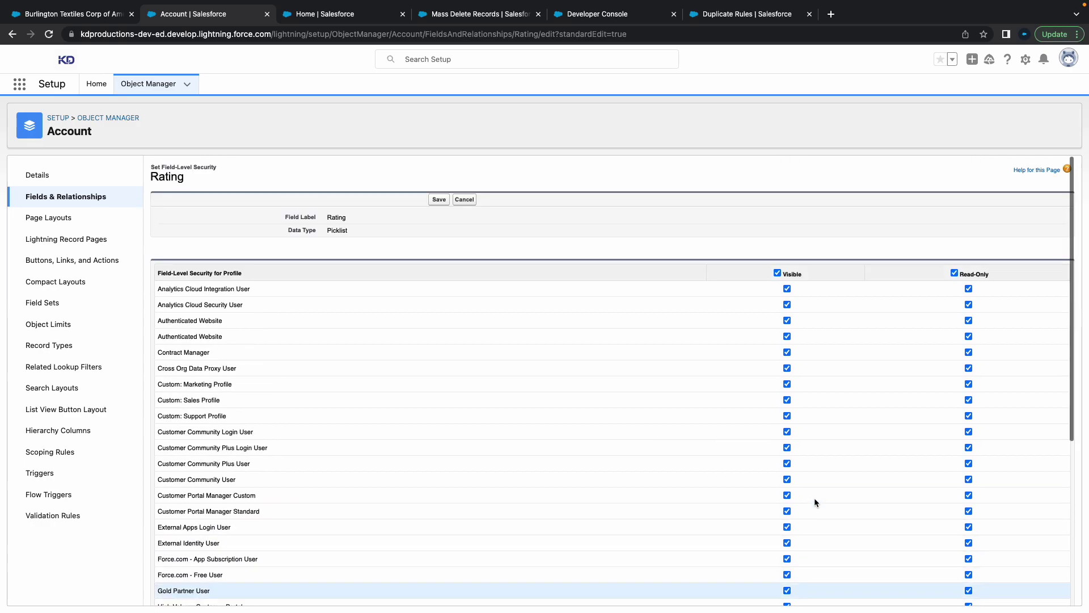
pyautogui.click(440, 200)
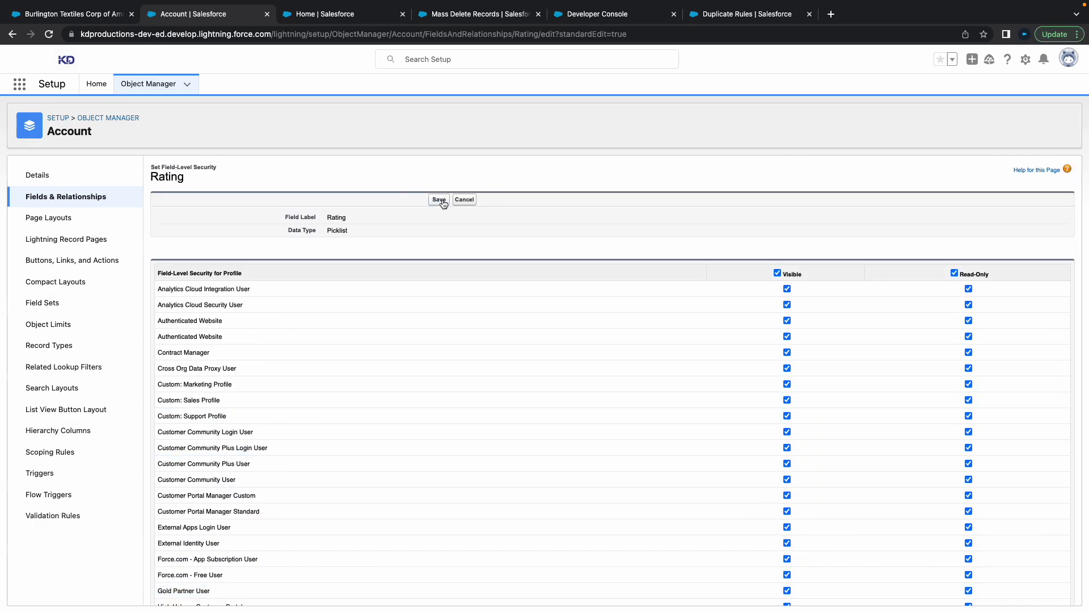
# - Reload the Burlington Textiles record and confirm Rating (Warm) still opens for inline editing
pyautogui.click(57, 20)
pyautogui.click(48, 34)
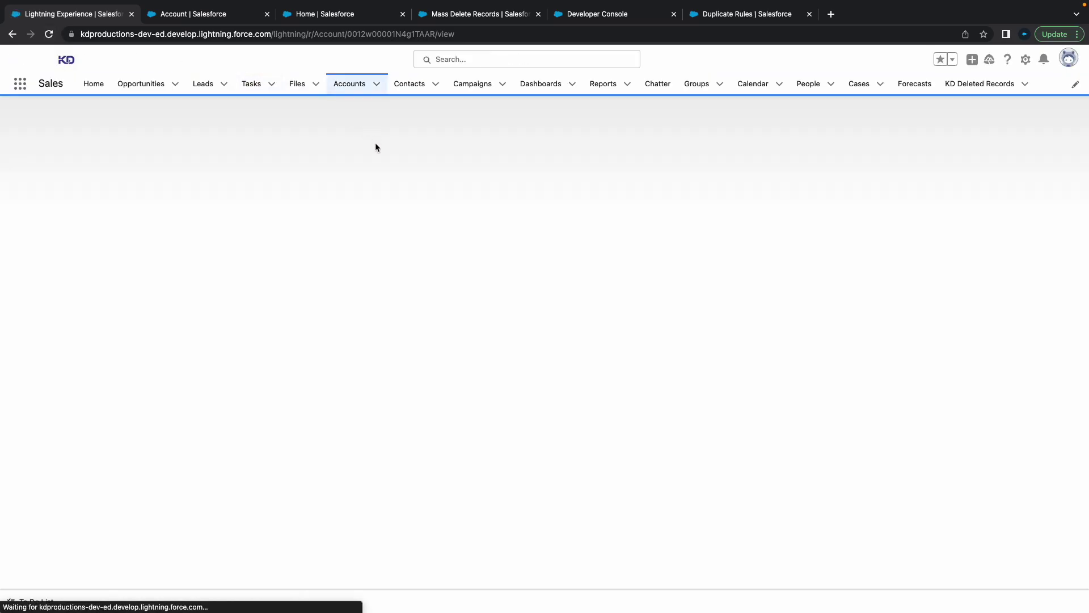
pyautogui.click(110, 213)
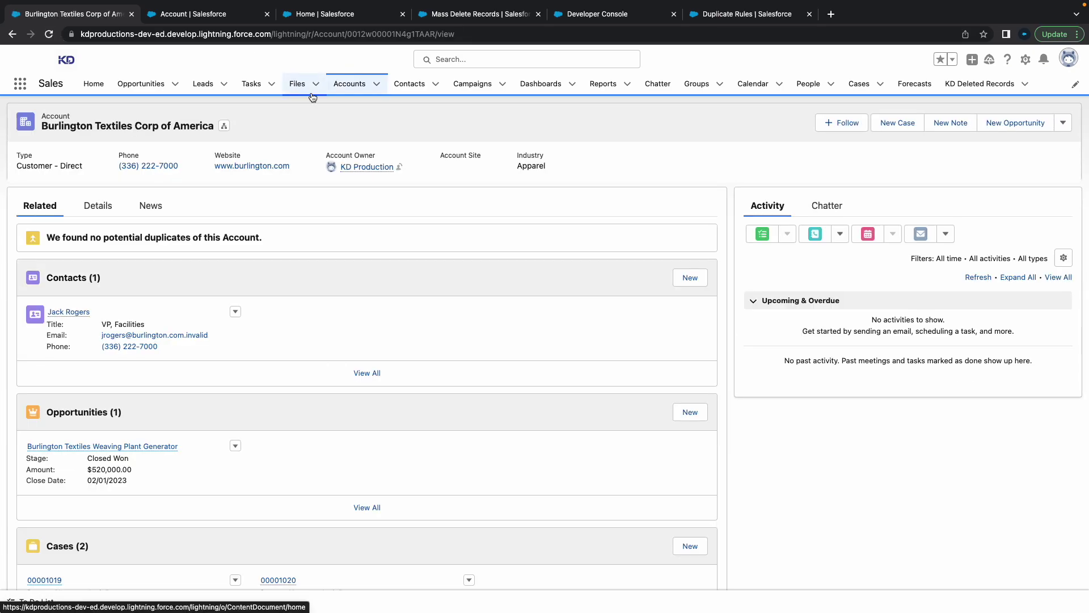
pyautogui.click(104, 213)
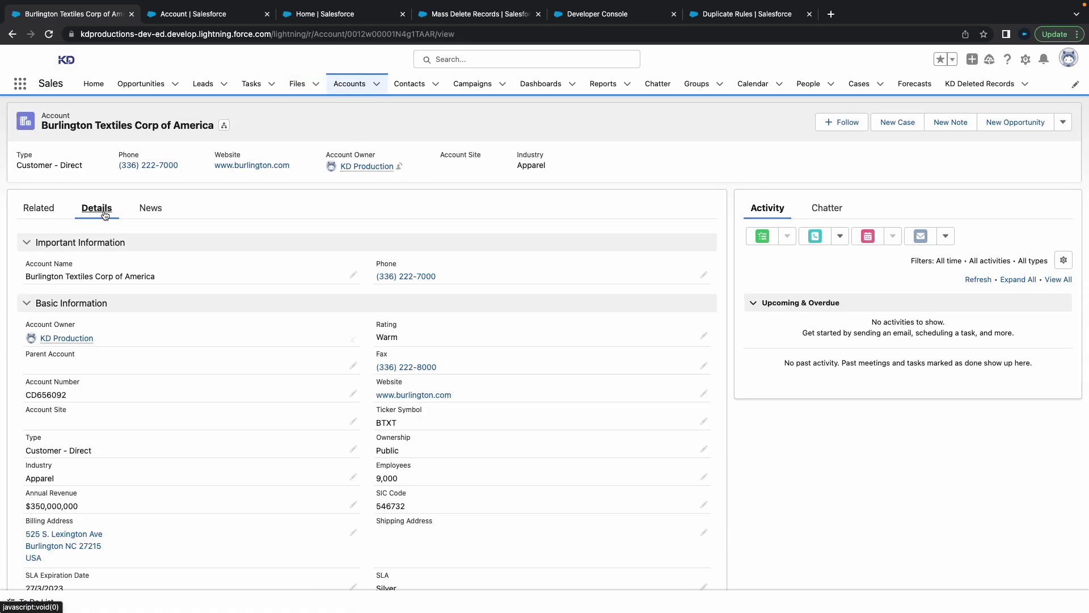
pyautogui.click(703, 337)
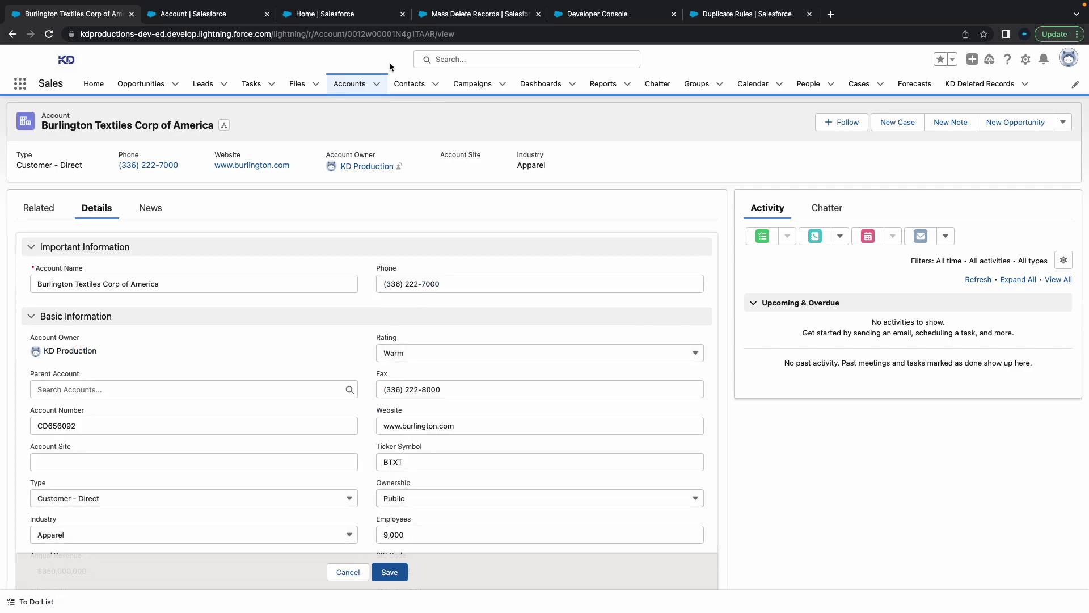
pyautogui.click(193, 17)
# - Return to the Rating field page and open its field-level security for editing
pyautogui.click(319, 23)
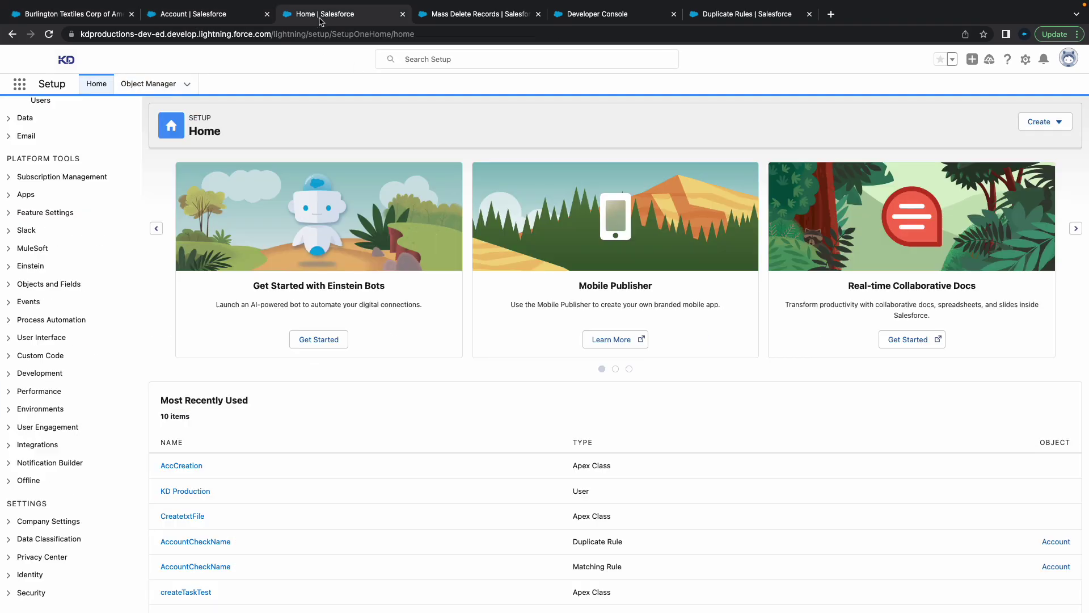
pyautogui.click(213, 23)
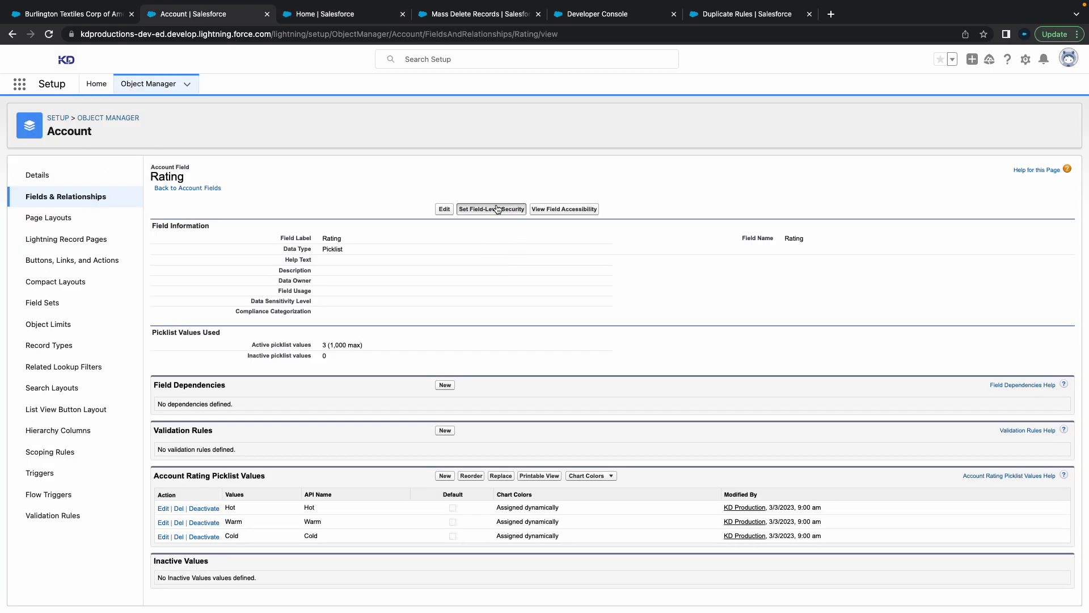
pyautogui.click(445, 209)
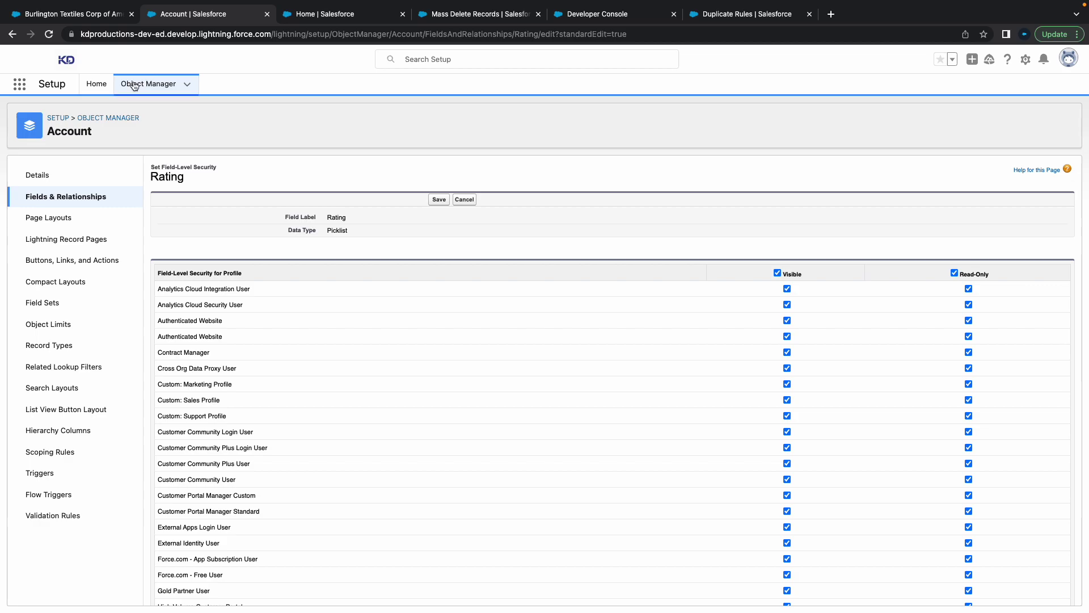
# - Reload the Burlington Textiles record and view its Details with Rating shown as Warm
pyautogui.click(71, 14)
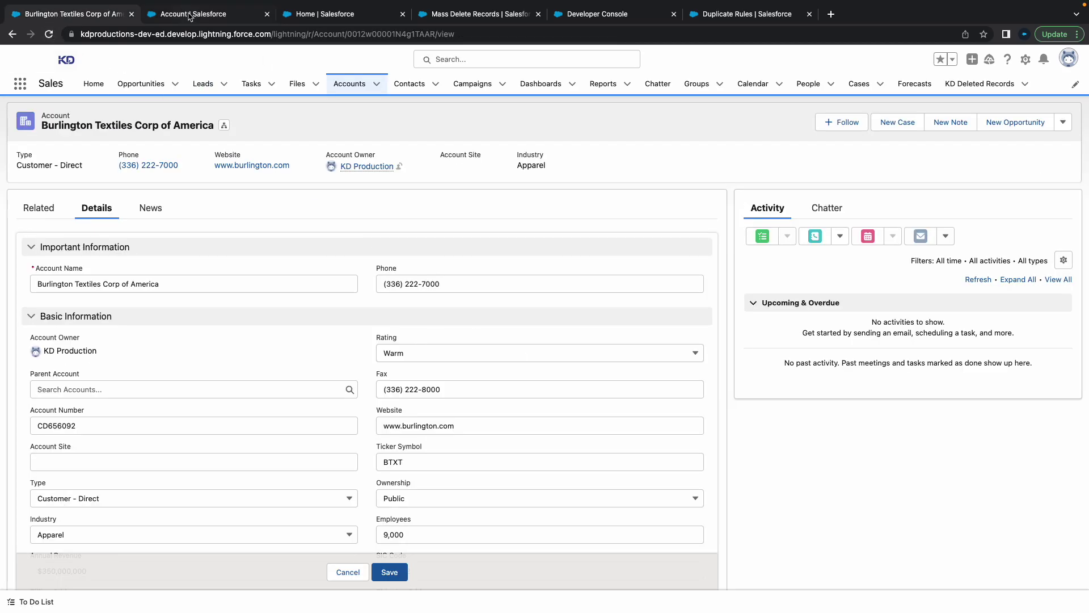
pyautogui.press('super+r')
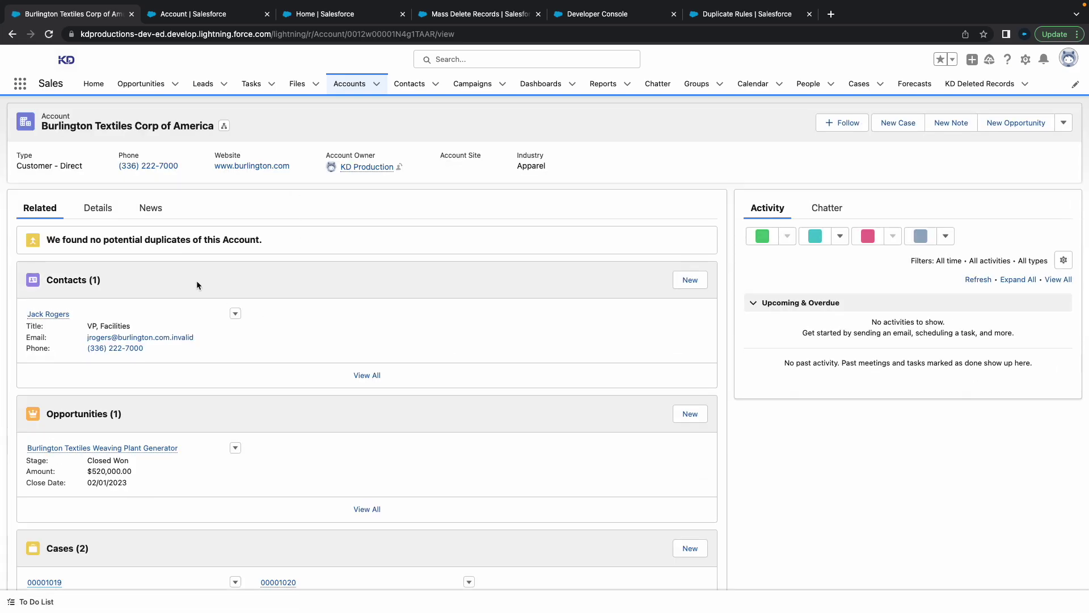
pyautogui.click(109, 212)
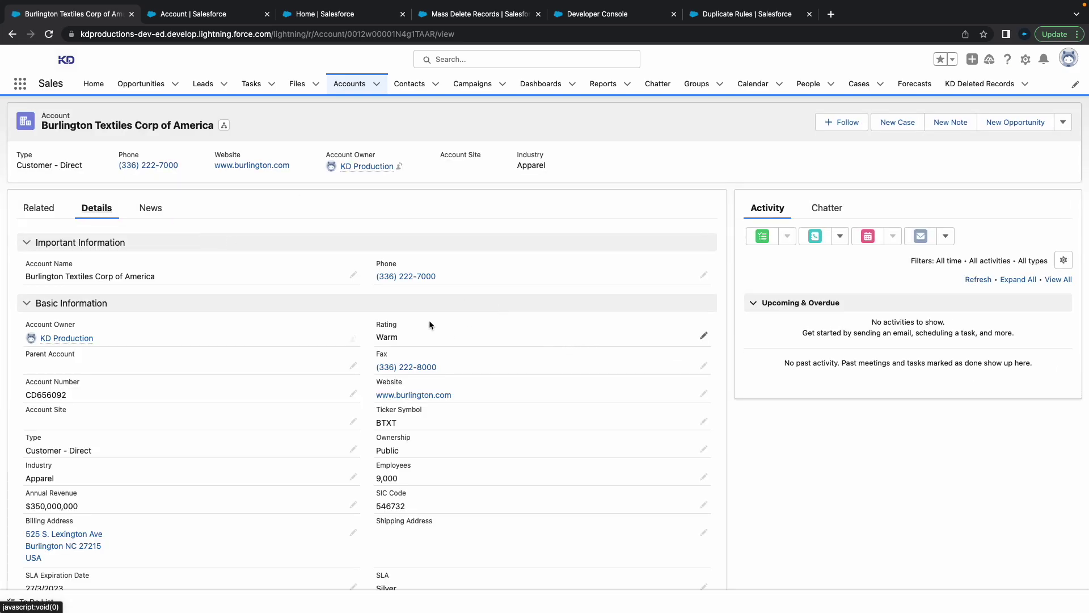
# - Clear Rating's Visible box for System Administrator and every other profile, then save
pyautogui.click(224, 15)
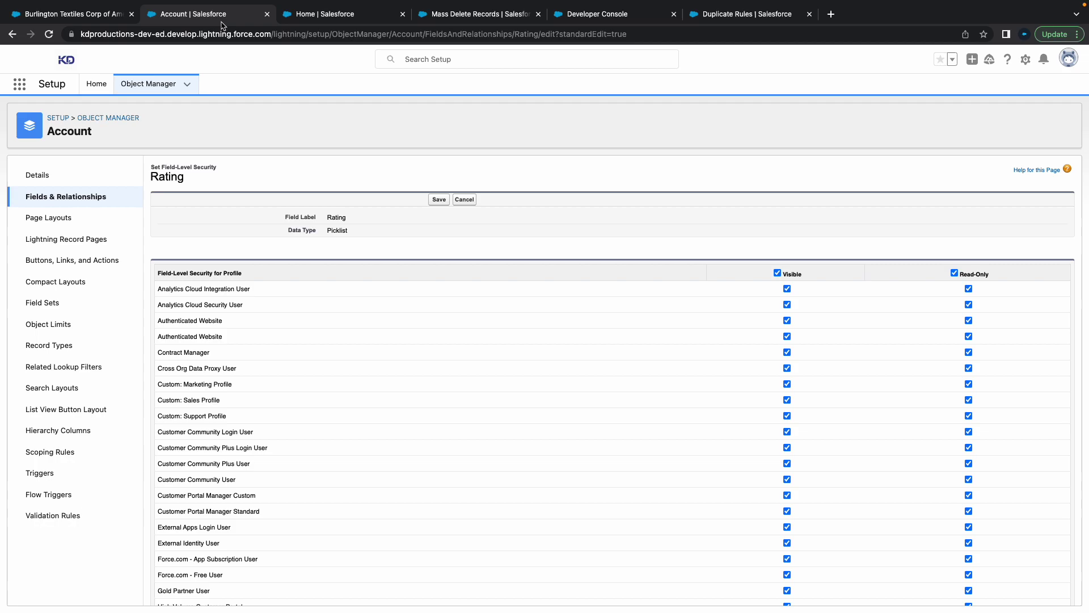
pyautogui.scroll(-5, 815, 358)
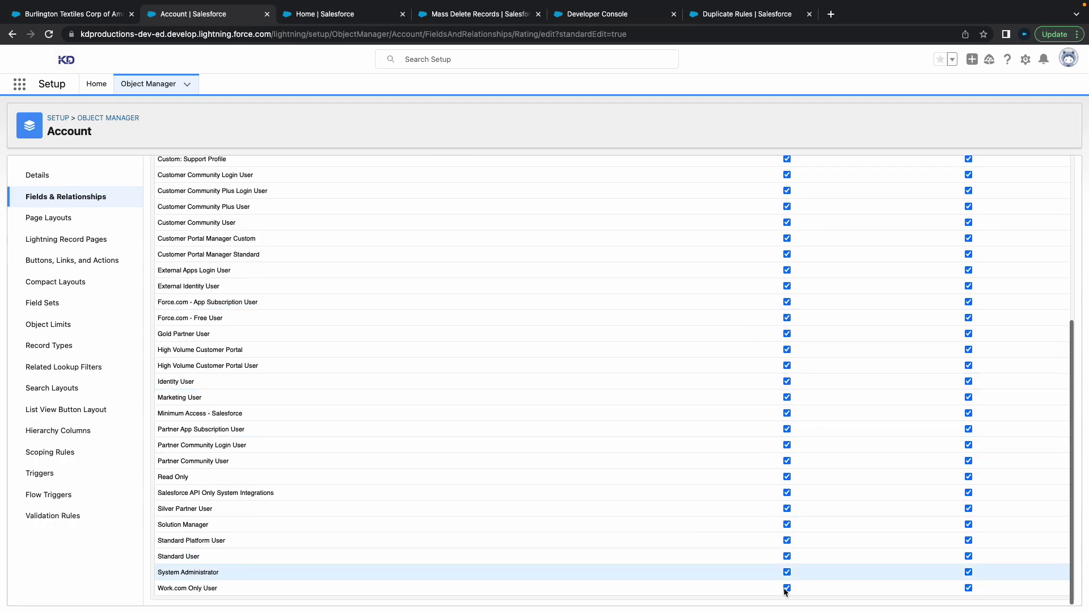
pyautogui.click(786, 571)
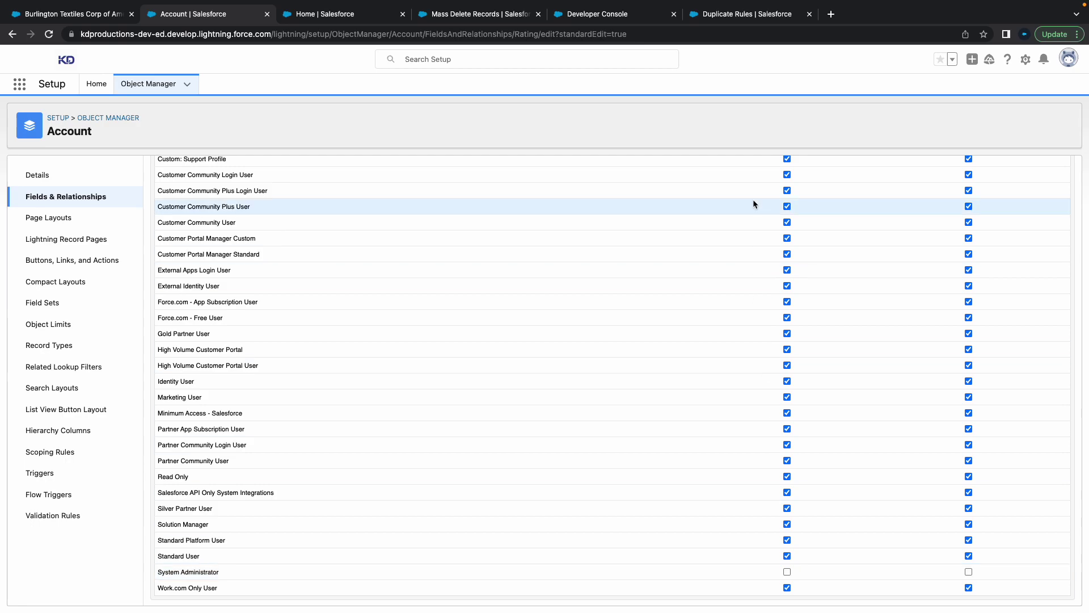
pyautogui.scroll(5, 765, 210)
pyautogui.click(777, 273)
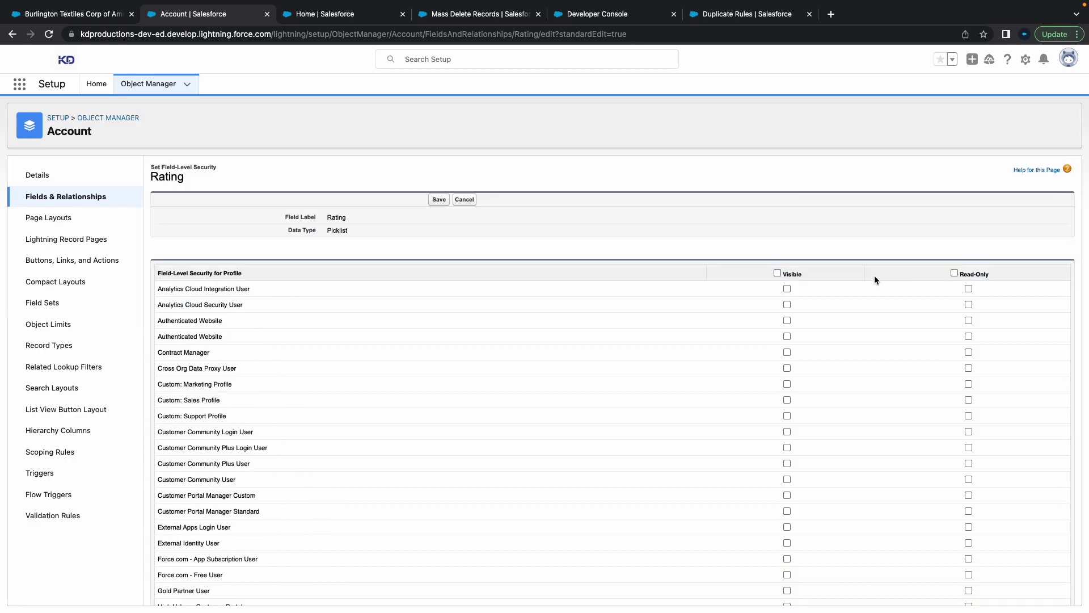
pyautogui.click(437, 200)
# - Reload the account to verify Rating is gone from Details, then reopen Rating's field-level security
pyautogui.click(46, 15)
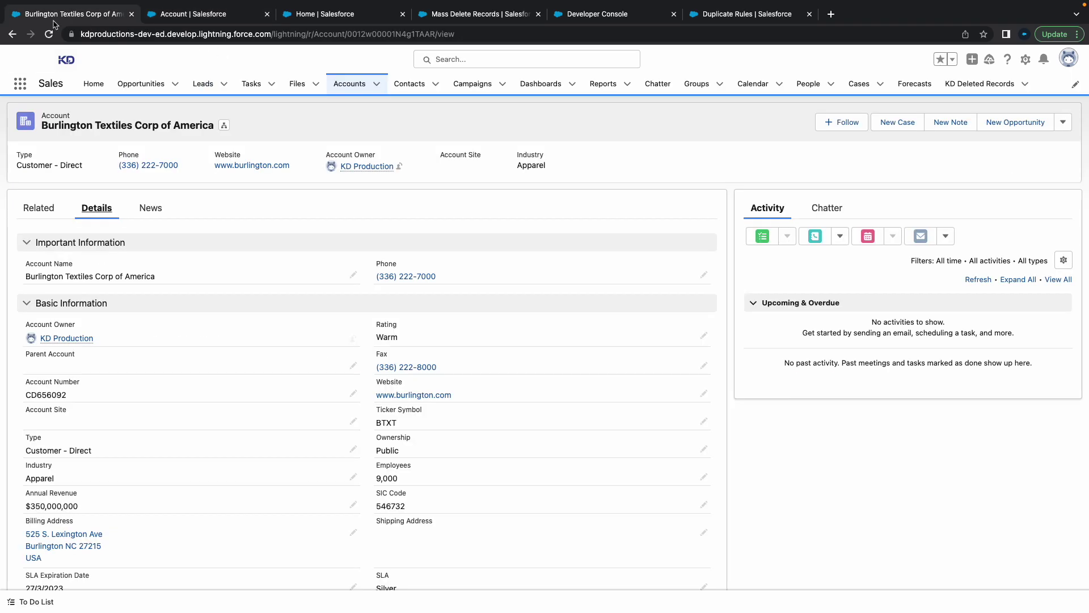
pyautogui.click(48, 35)
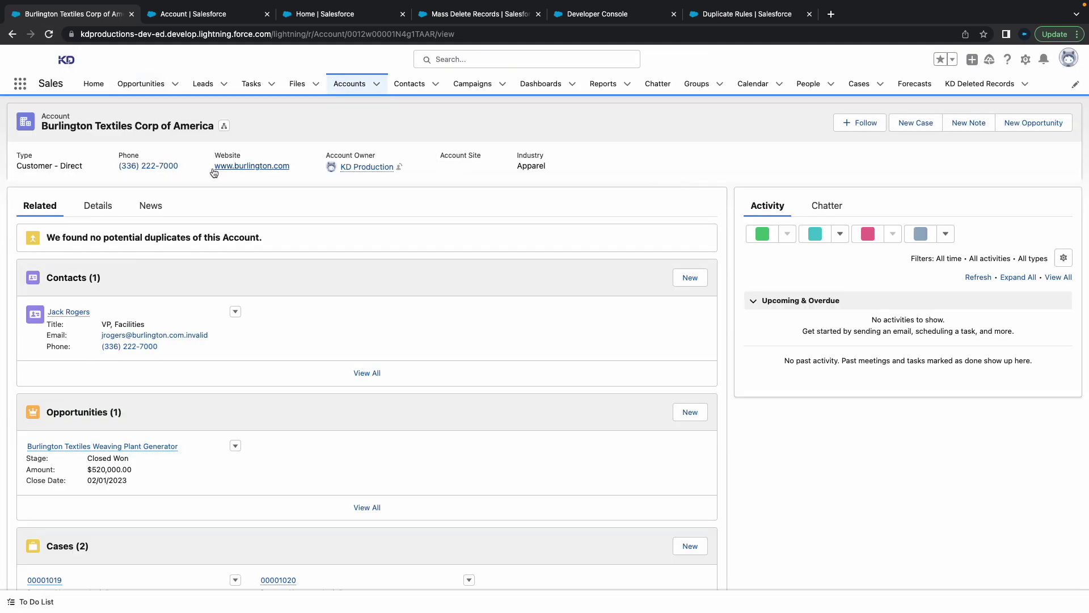
pyautogui.click(110, 207)
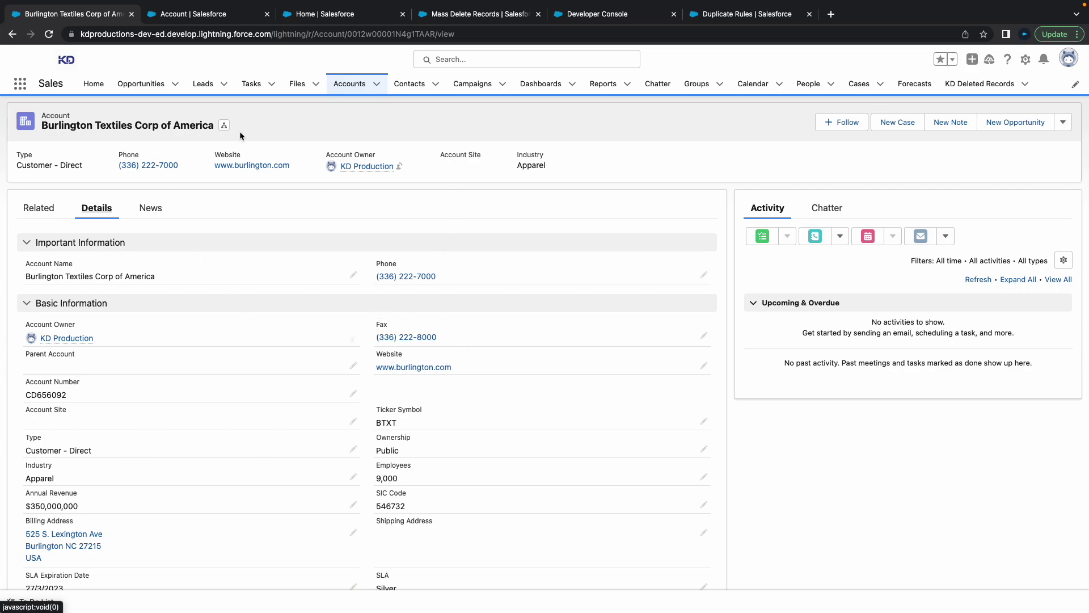
pyautogui.click(187, 14)
pyautogui.click(444, 209)
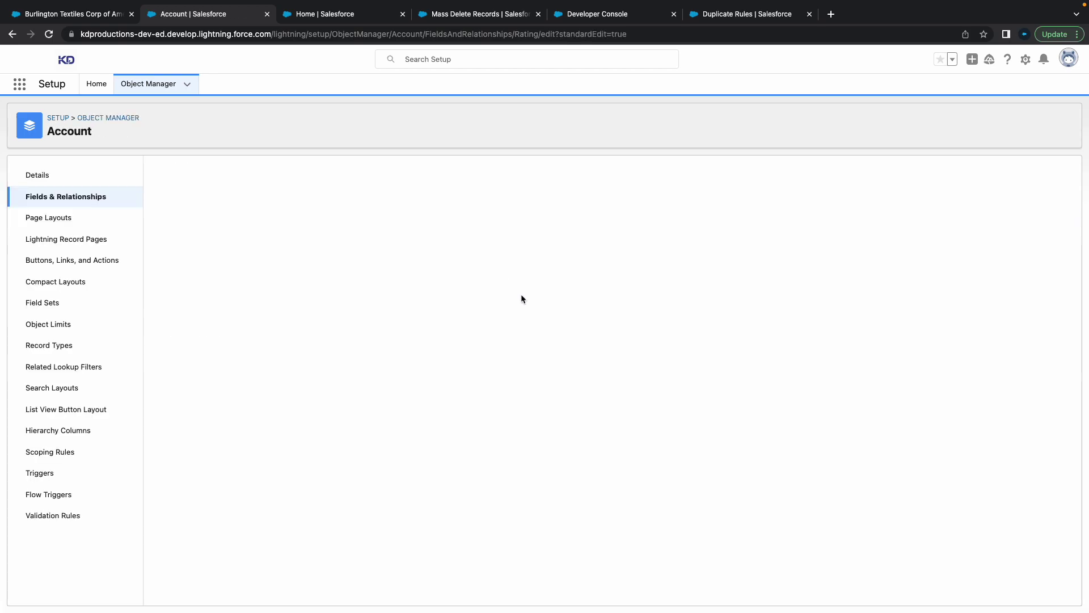
# - Re-tick Rating's Visible box for the System Administrator profile only and save
pyautogui.scroll(-10, 574, 293)
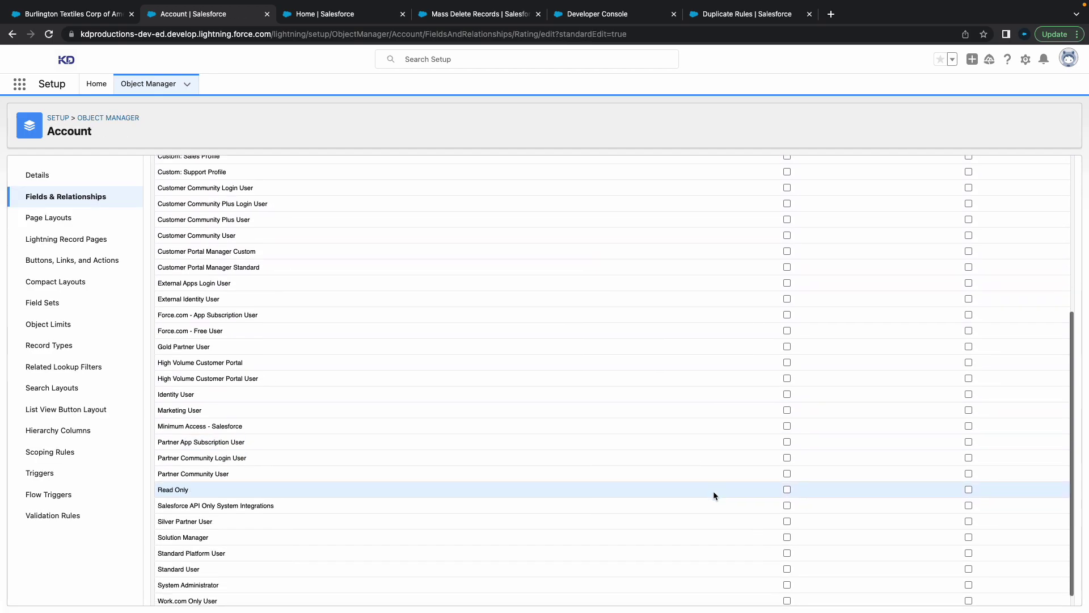
pyautogui.click(787, 571)
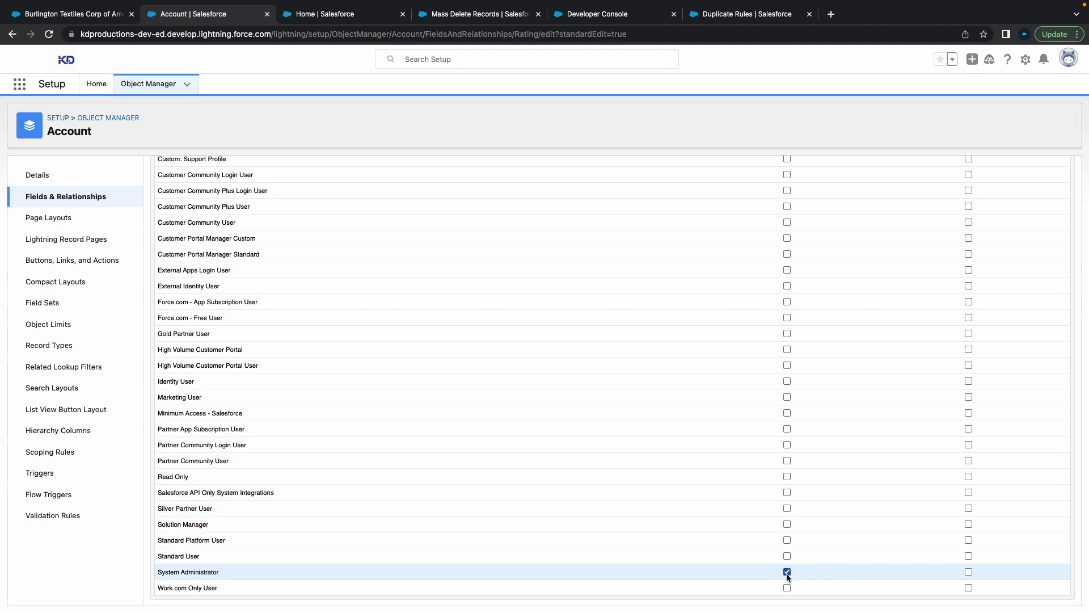
pyautogui.scroll(10, 749, 454)
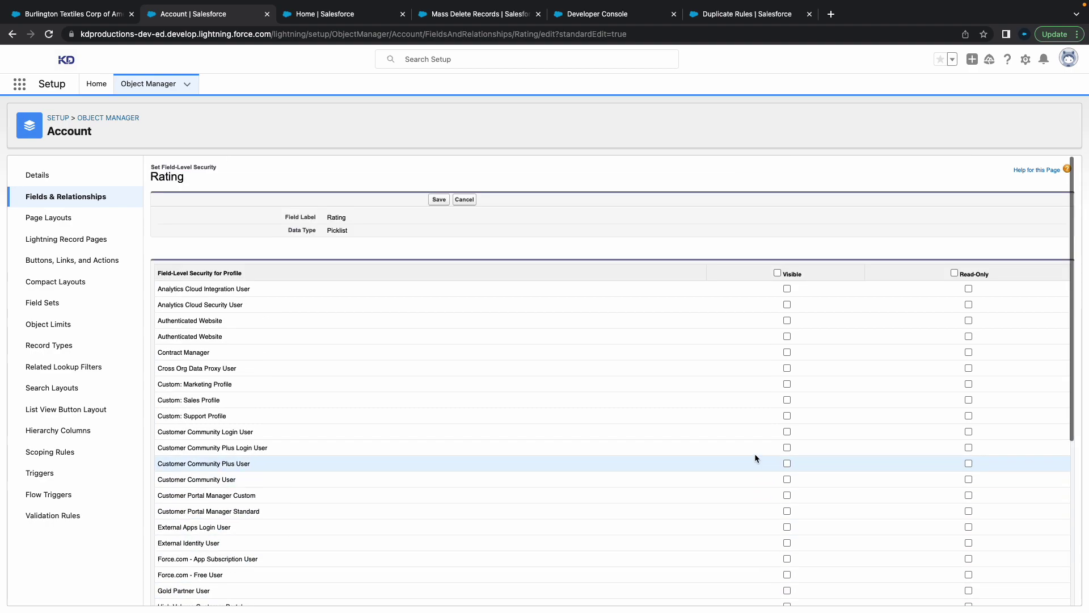
pyautogui.click(439, 200)
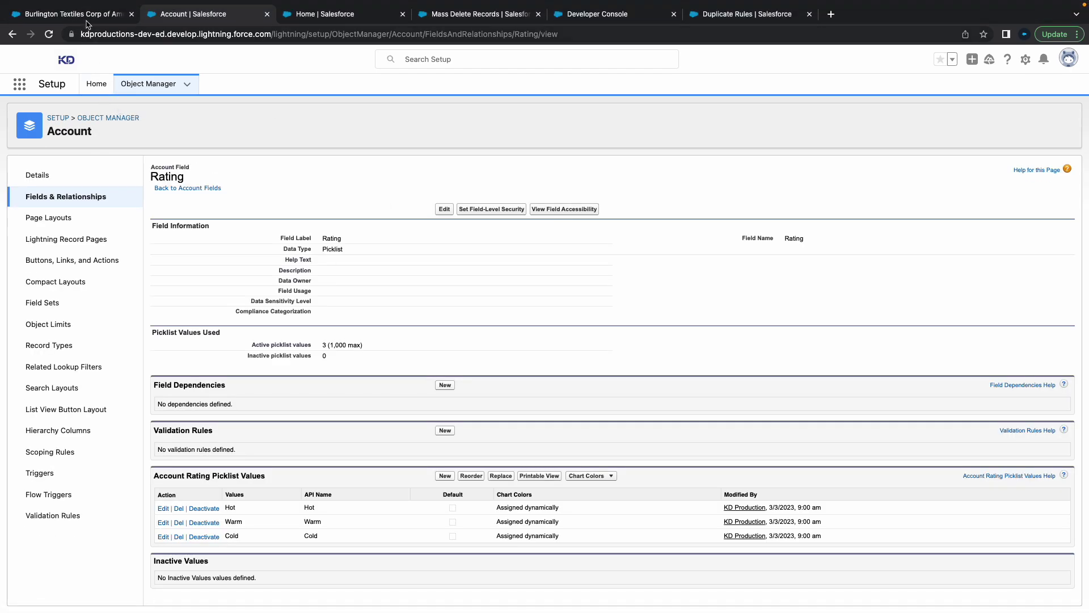
# - Reload the Burlington Textiles account record and recheck its Details for the Rating value Warm
pyautogui.click(74, 13)
pyautogui.press('super+r')
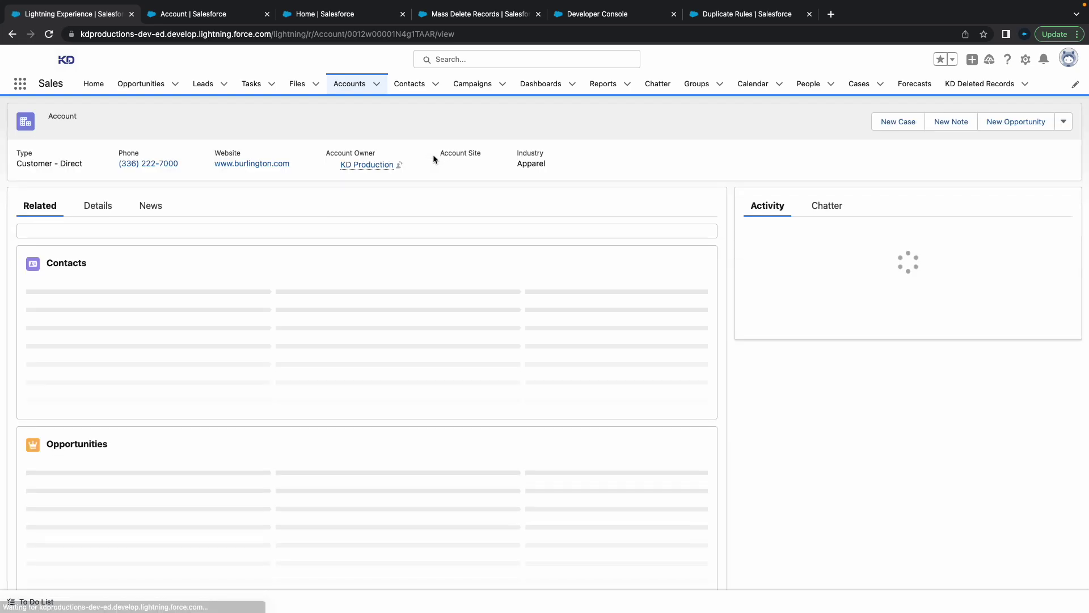
pyautogui.click(103, 211)
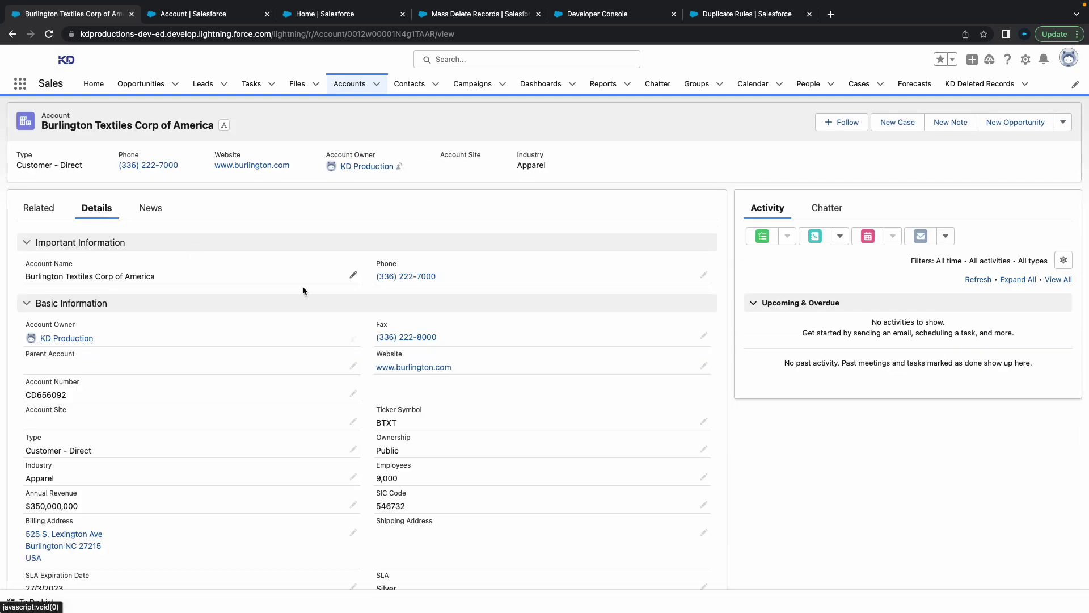
pyautogui.scroll(-5, 497, 320)
pyautogui.scroll(1, 403, 273)
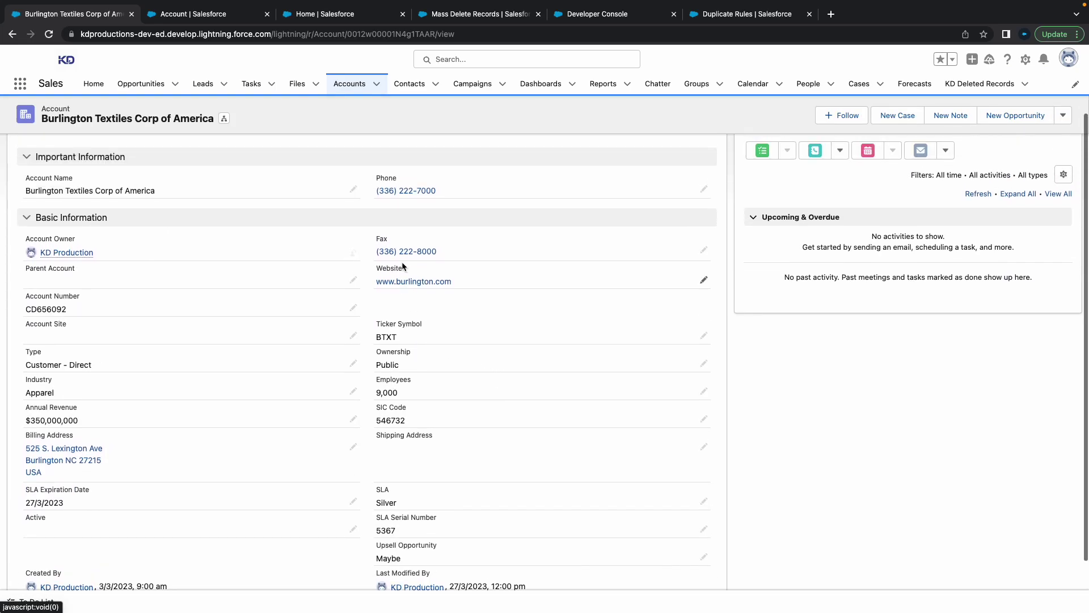
pyautogui.click(49, 36)
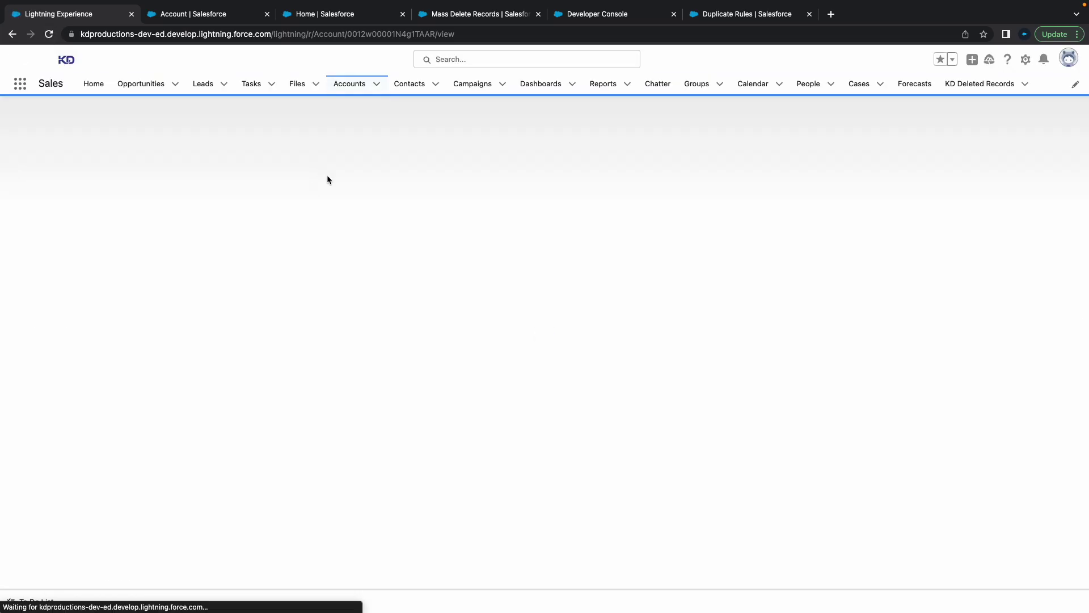
pyautogui.click(96, 208)
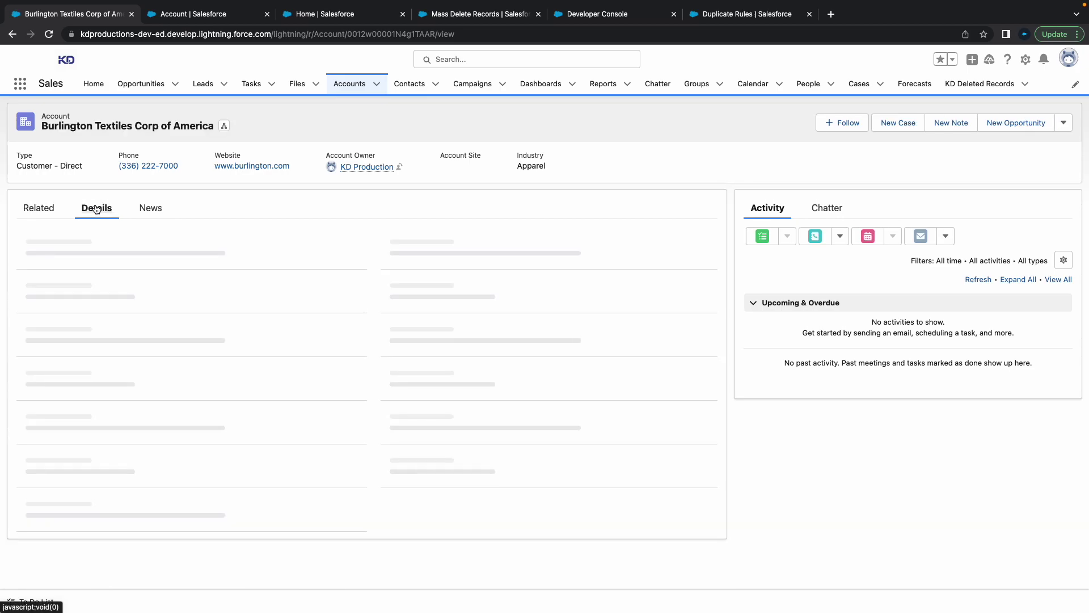